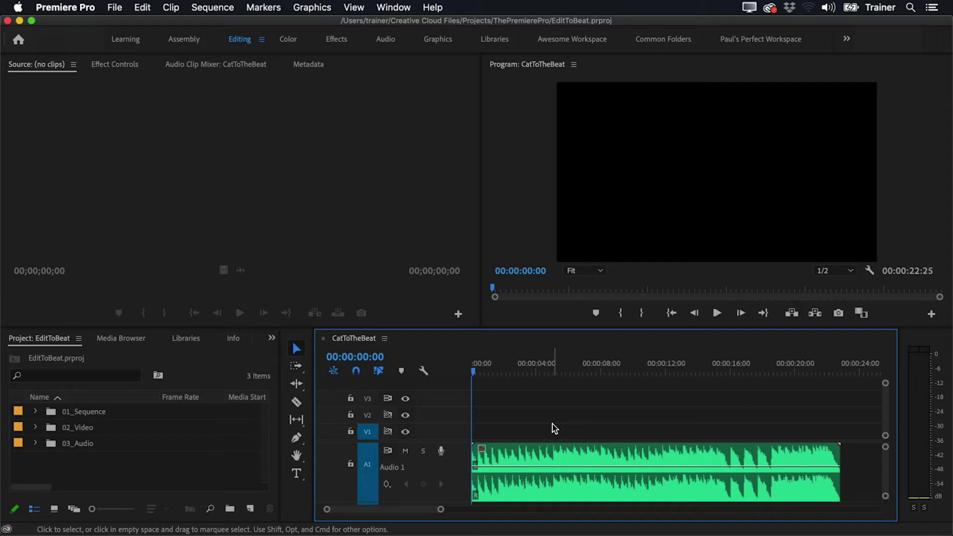
- Play the CatToTheBeat music from the start and stop at 00:00:09:04
key(space)
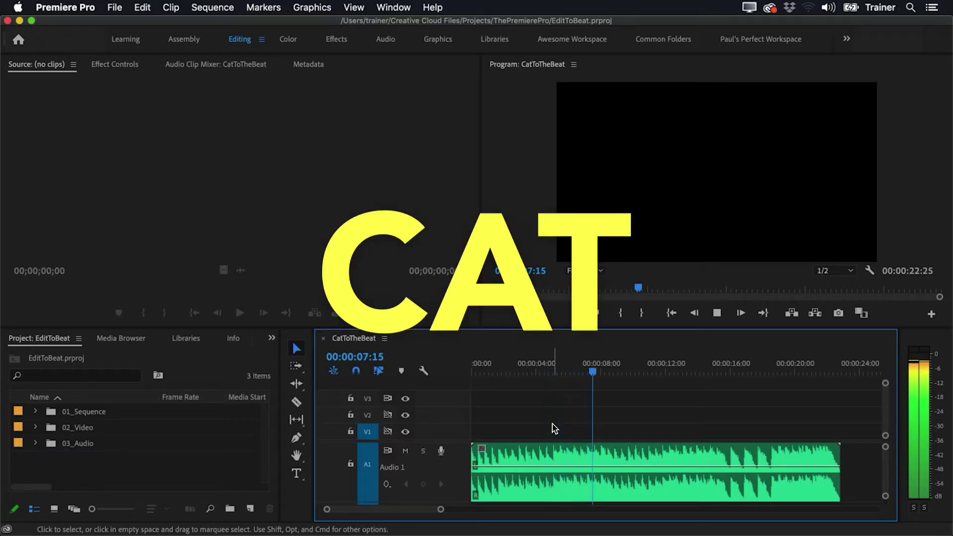
key(space)
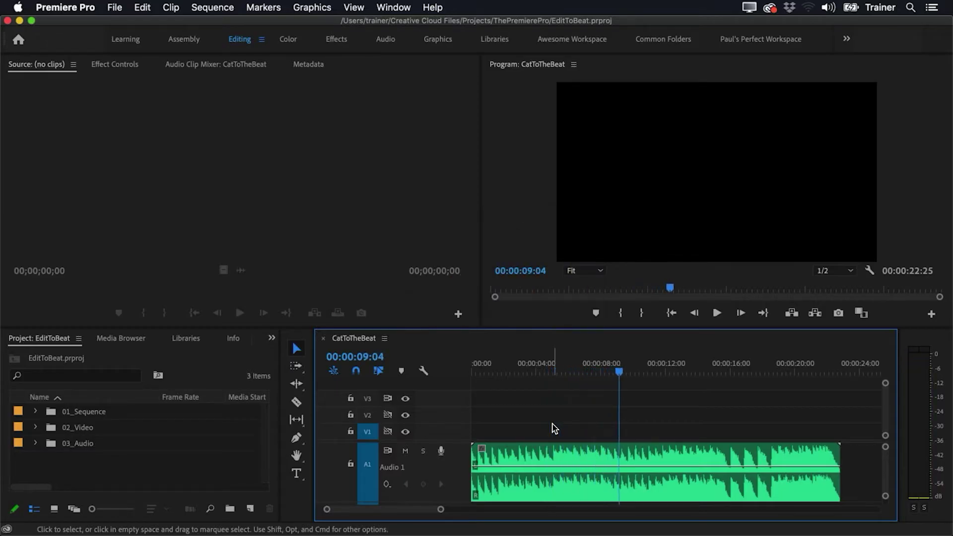
- Open the 02_Video bin in the Project panel and scroll through its 40 clips
click(91, 426)
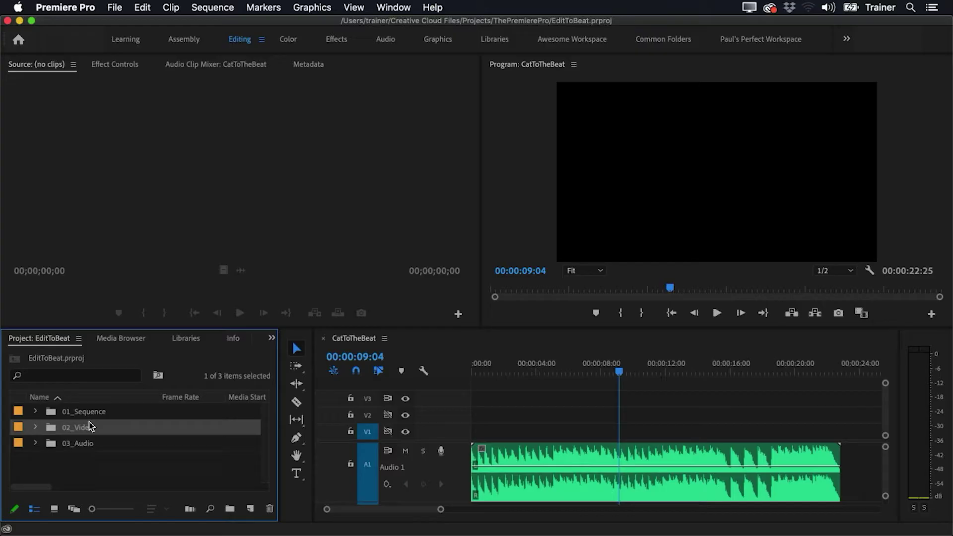
double_click(51, 427)
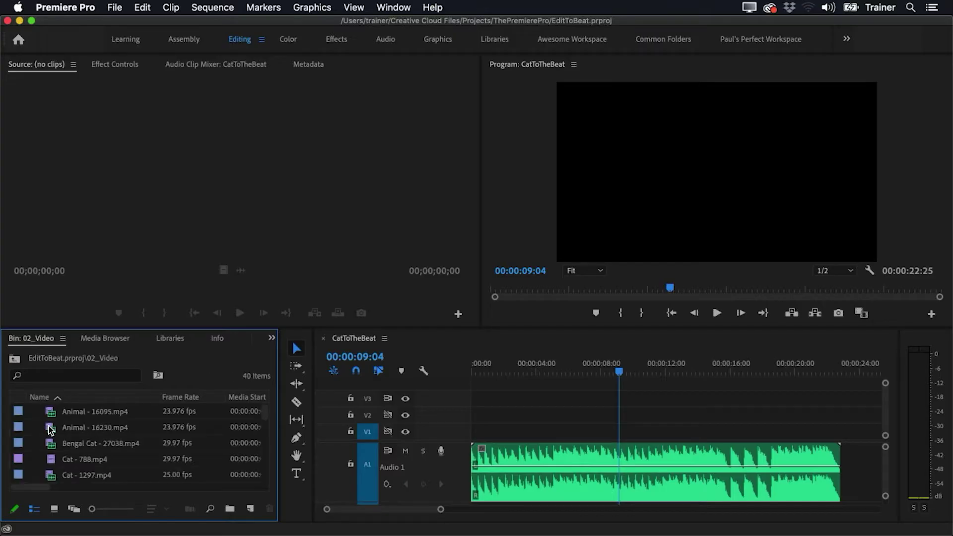
scroll(74, 430, down, 5)
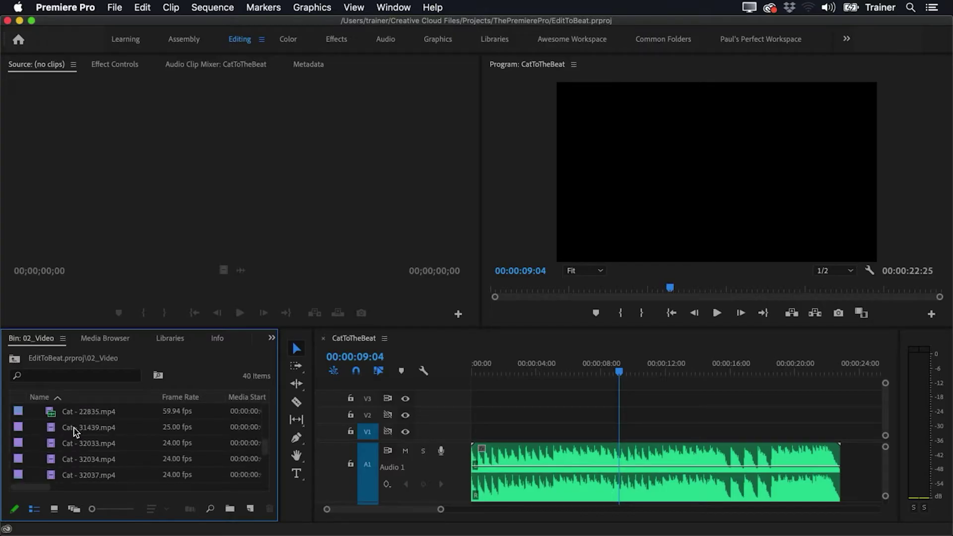
scroll(74, 431, down, 3)
scroll(75, 431, up, 8)
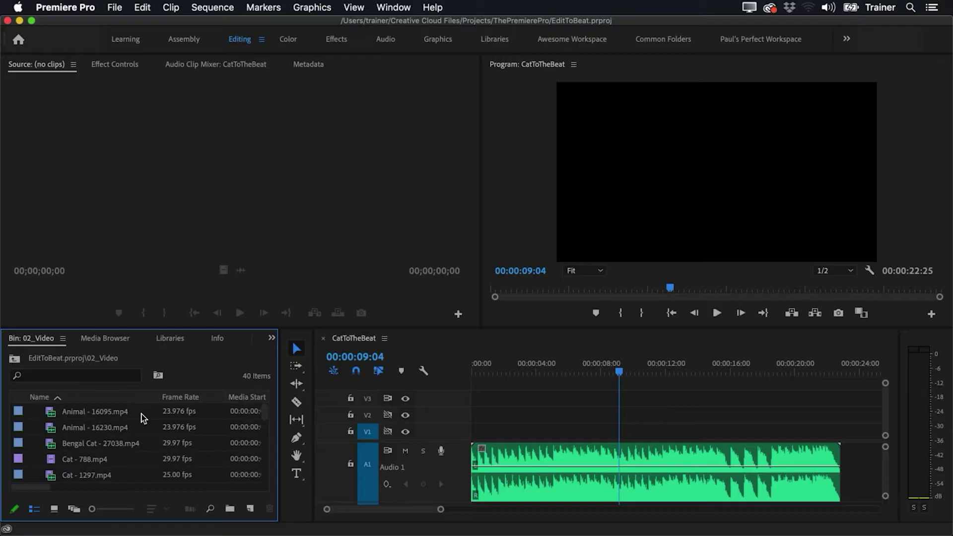
- Maximize the 02_Video bin and show its clips as enlarged Icon View thumbnails
key(grave)
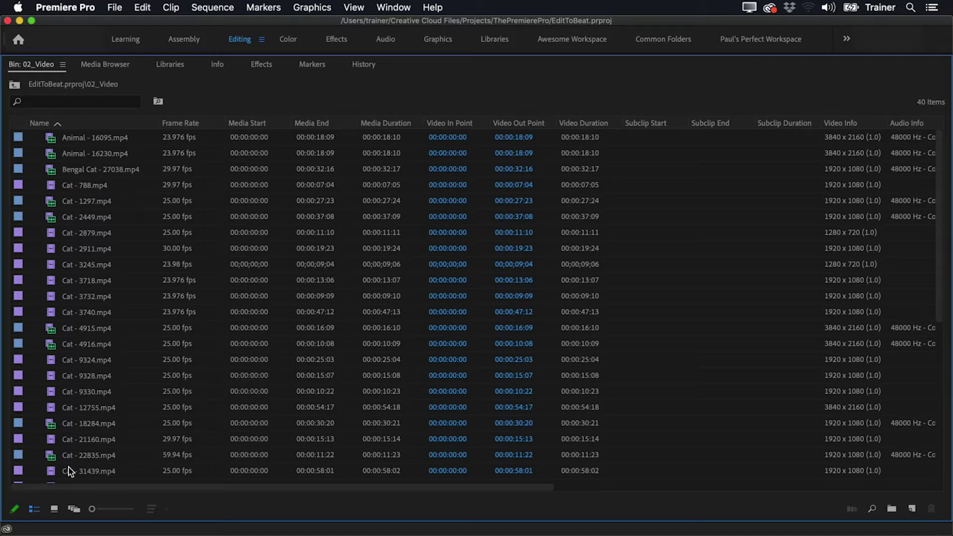
click(55, 509)
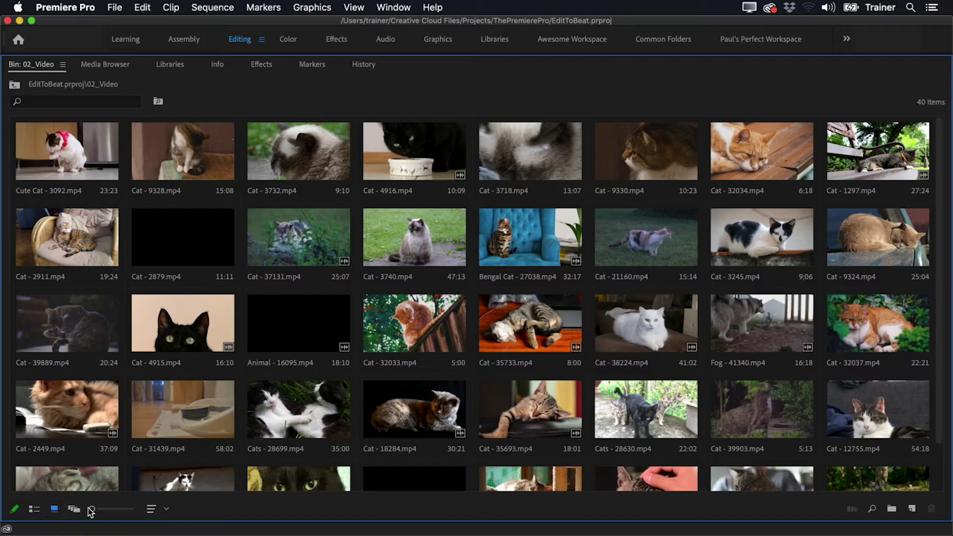
drag(92, 509, 105, 509)
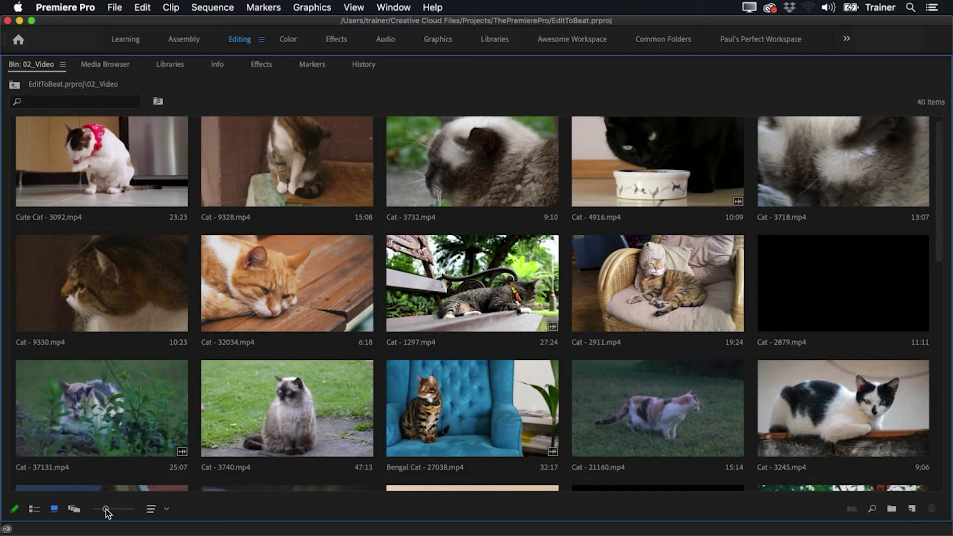
- Move Cat - 32034.mp4 to first, Cat - 1297.mp4 to third, and Cat - 9328.mp4 into row two
click(283, 318)
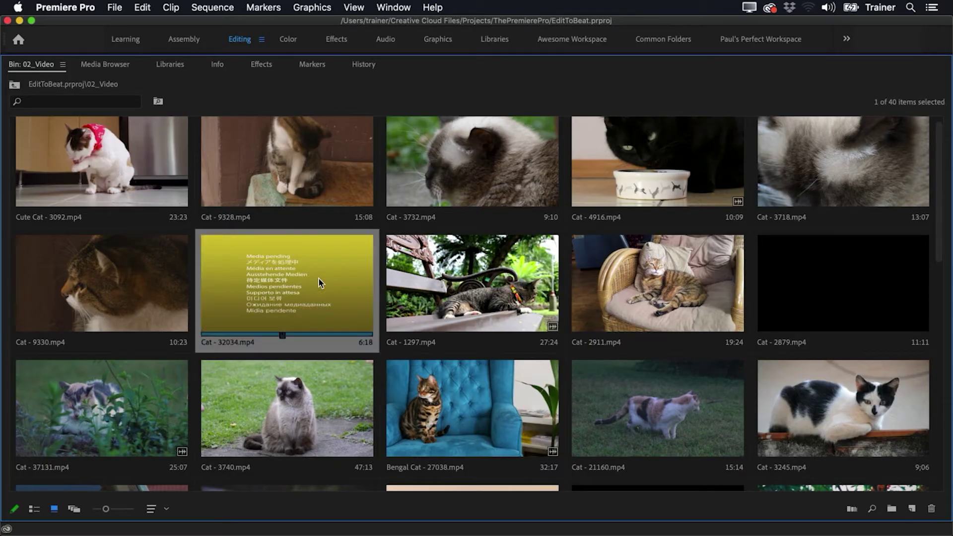
drag(217, 227, 46, 182)
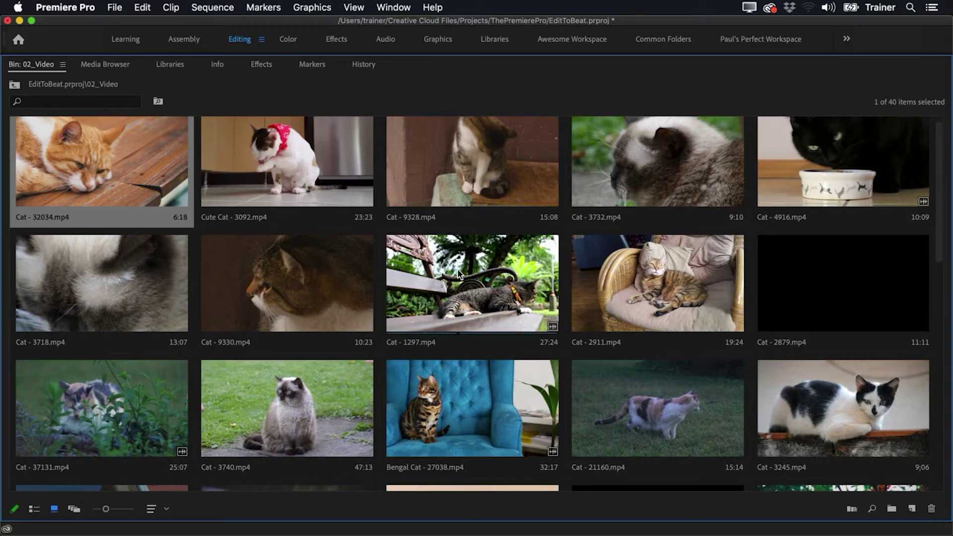
drag(458, 269, 391, 203)
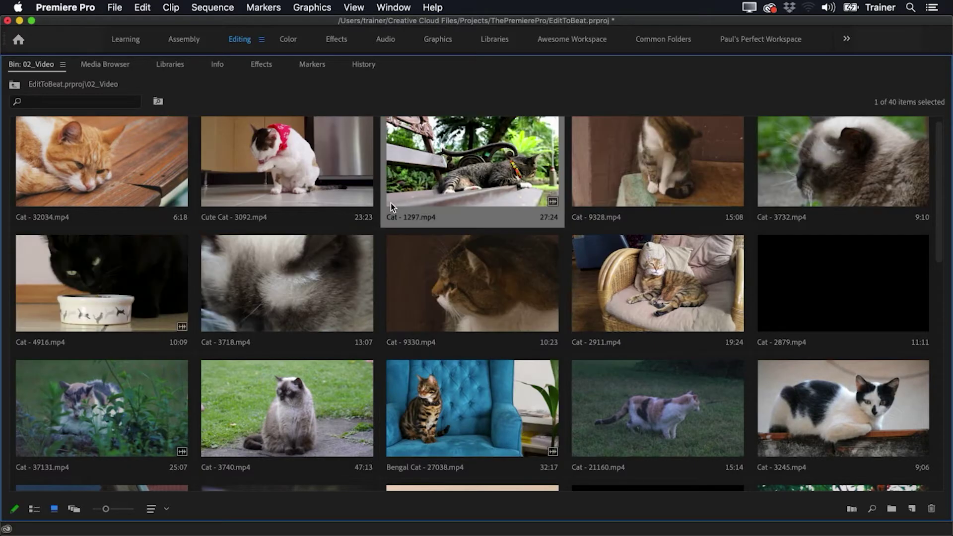
click(648, 191)
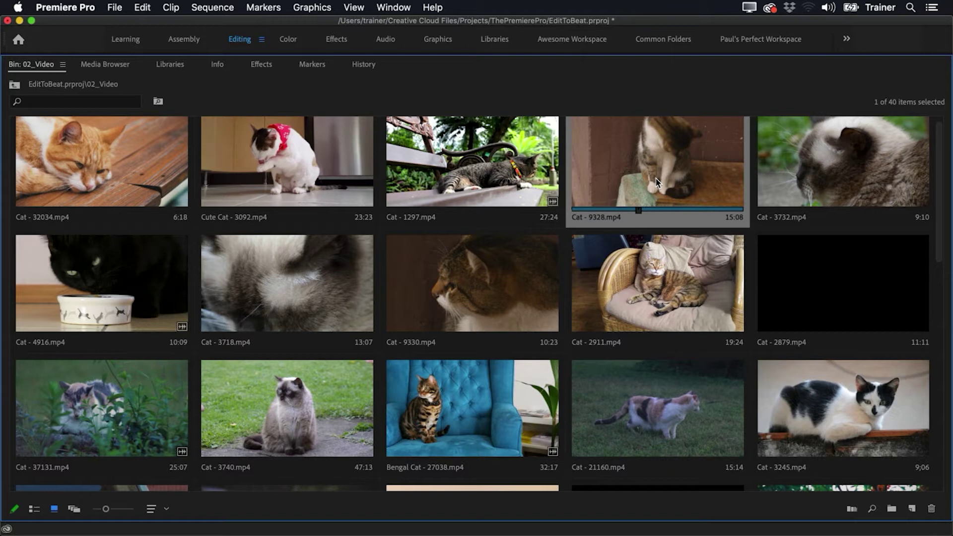
drag(656, 183, 426, 259)
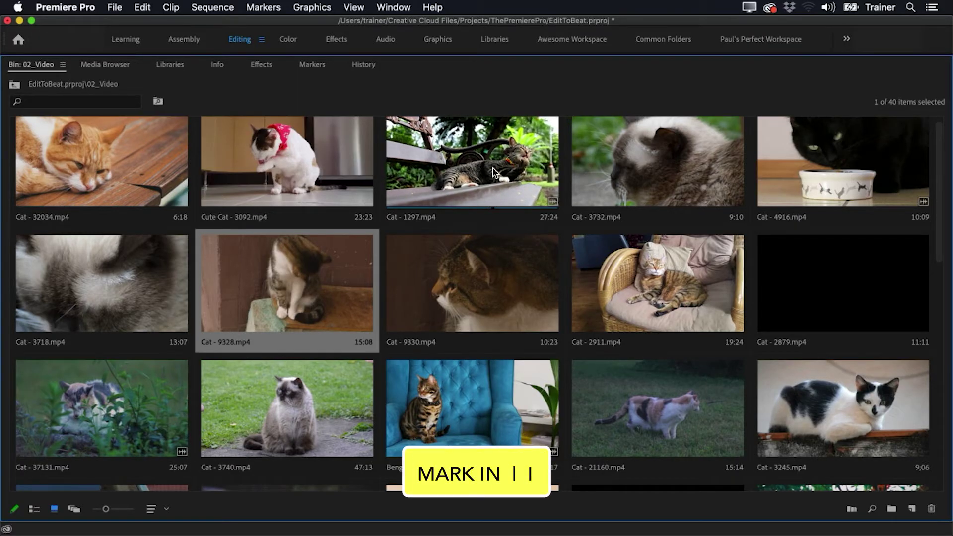
- Mark an In point on Cat - 1297.mp4 where the cat lies on the bench
key(i)
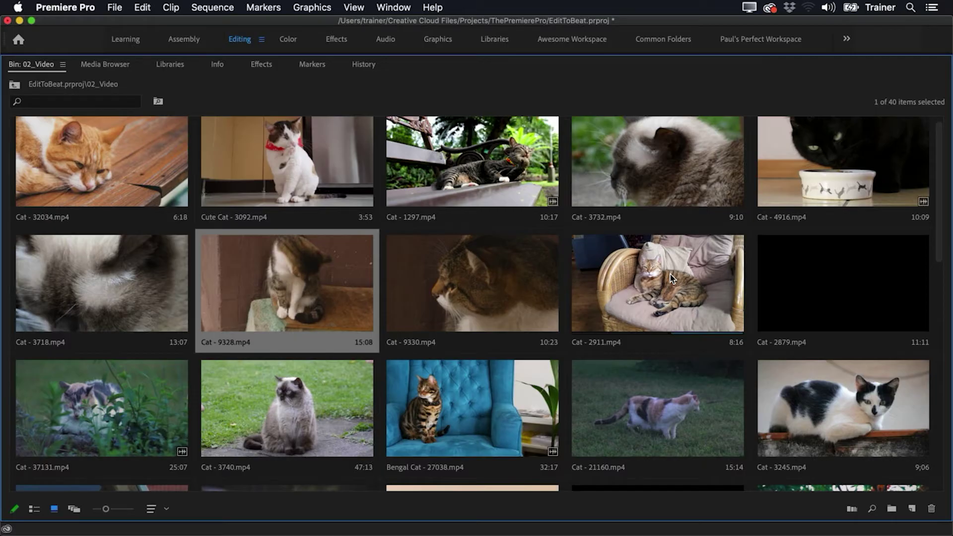
- Restore the bin size, move the playhead to 00:00:00:00, and select all 40 bin clips
key(grave)
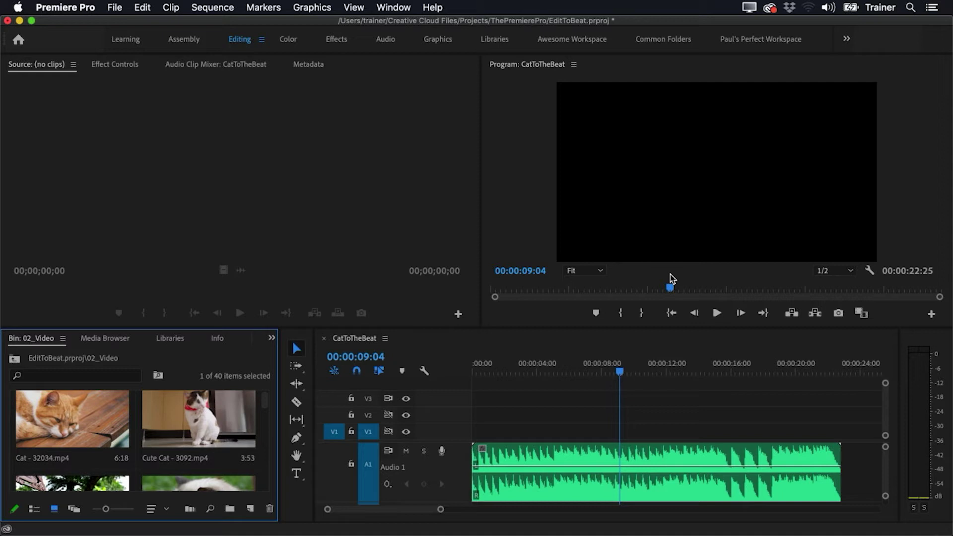
click(621, 372)
drag(621, 372, 424, 369)
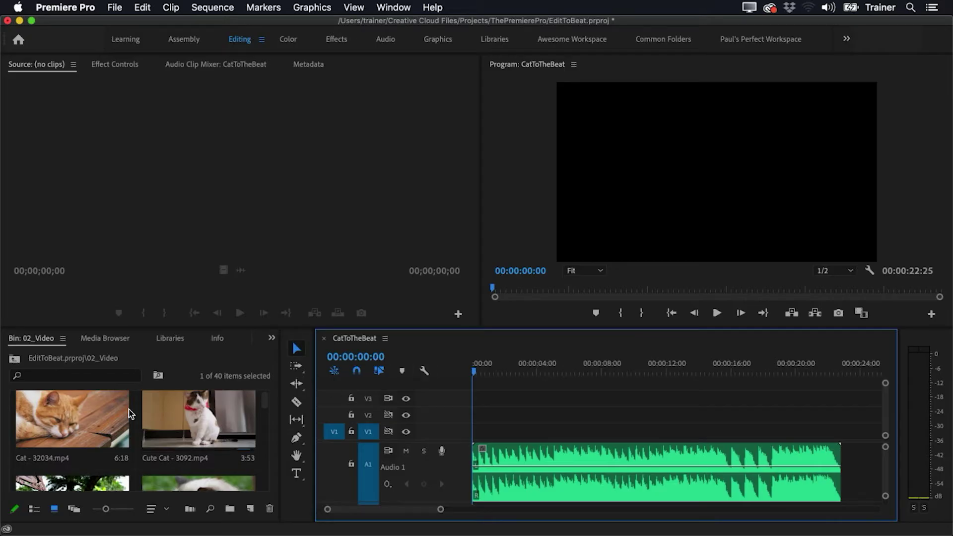
click(101, 410)
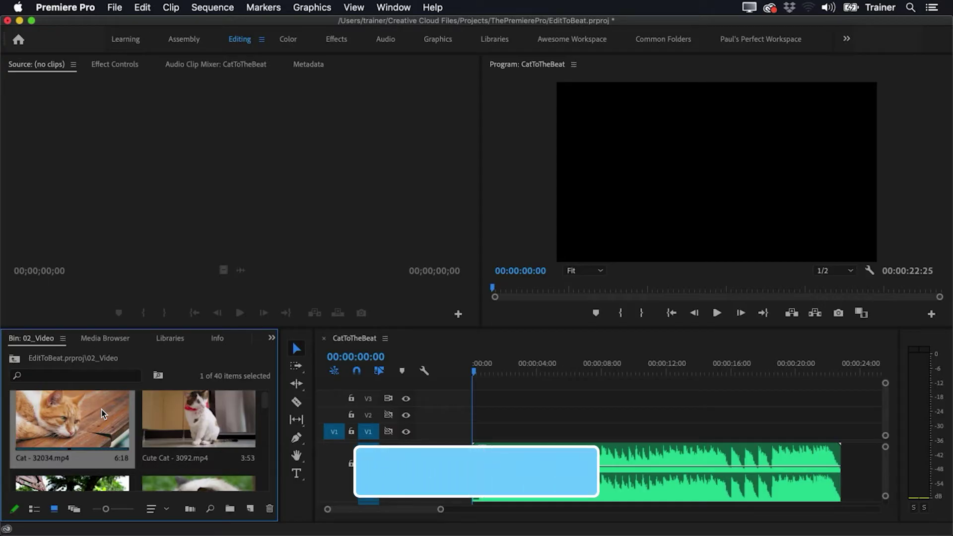
key(super+a)
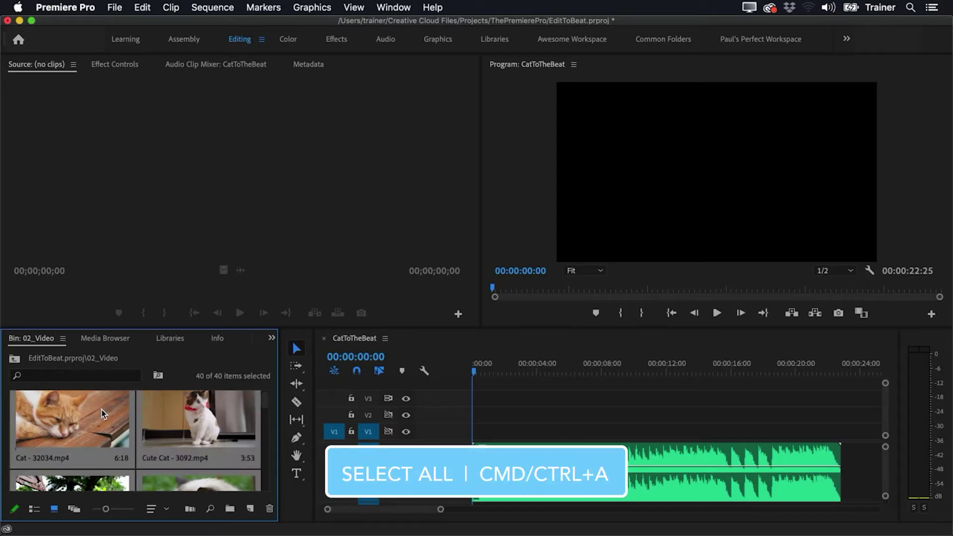
- Automate the selected clips to V1 with 0 clip overlap, no default transitions, and audio ignored
click(190, 510)
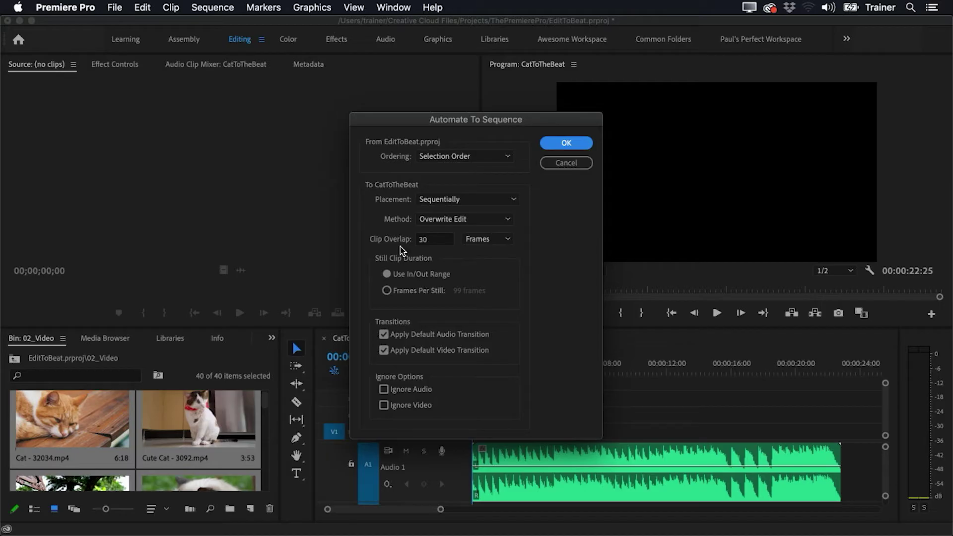
double_click(424, 240)
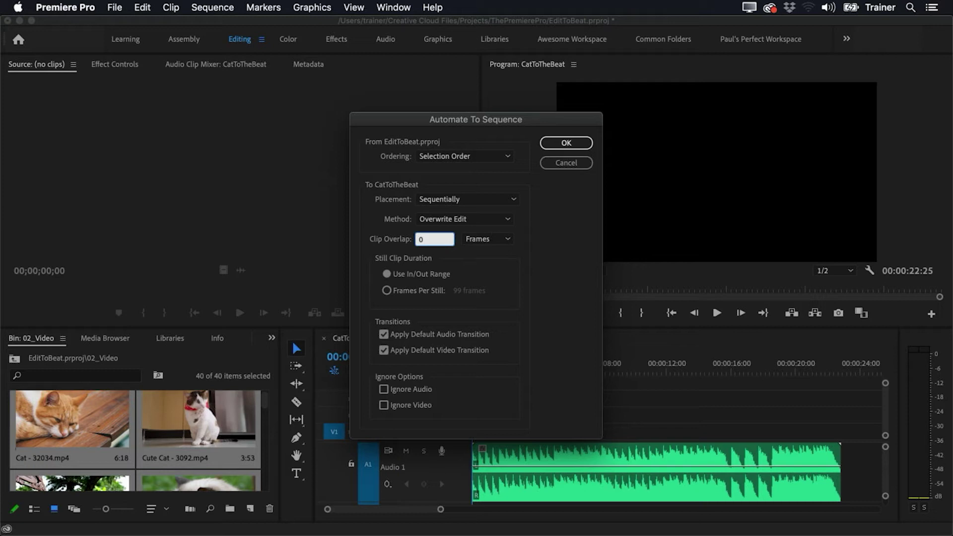
click(384, 332)
click(385, 349)
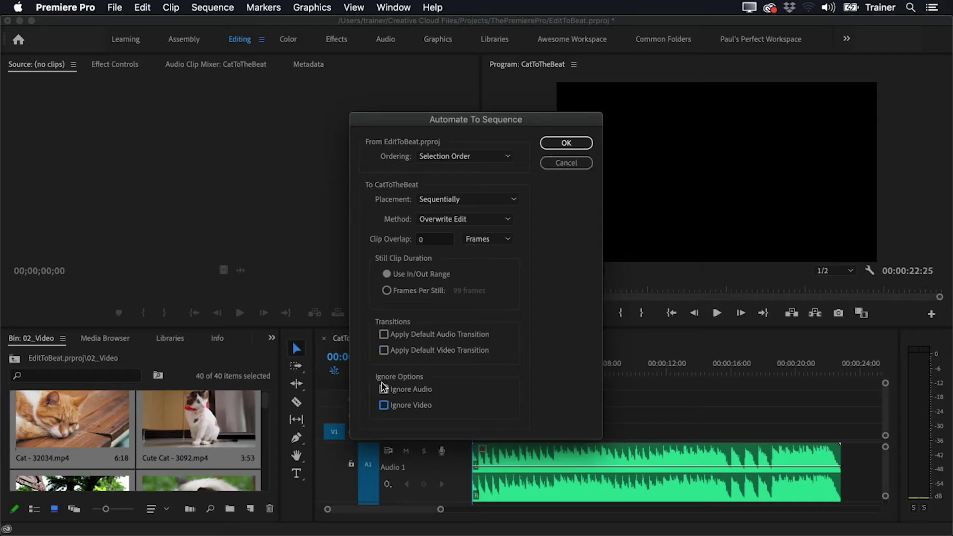
click(384, 389)
click(551, 143)
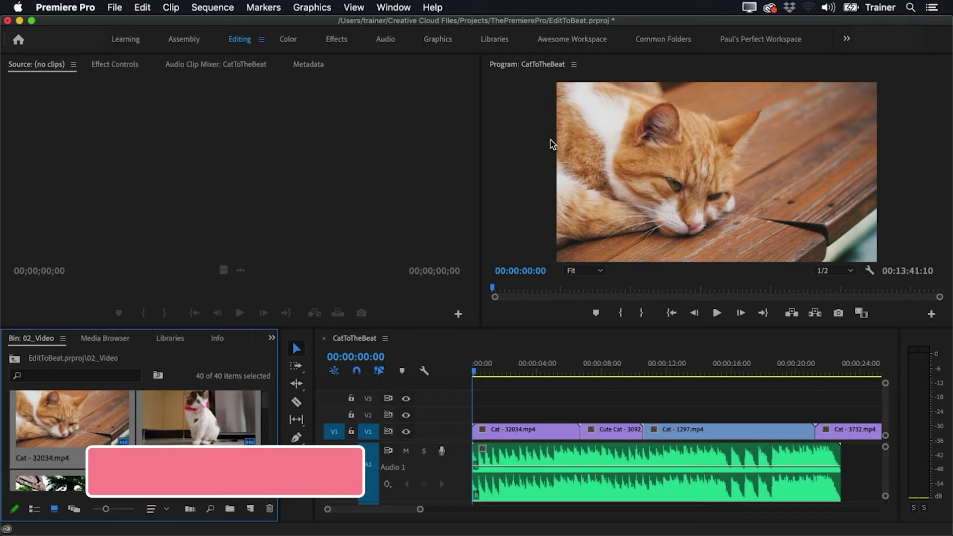
key(backslash)
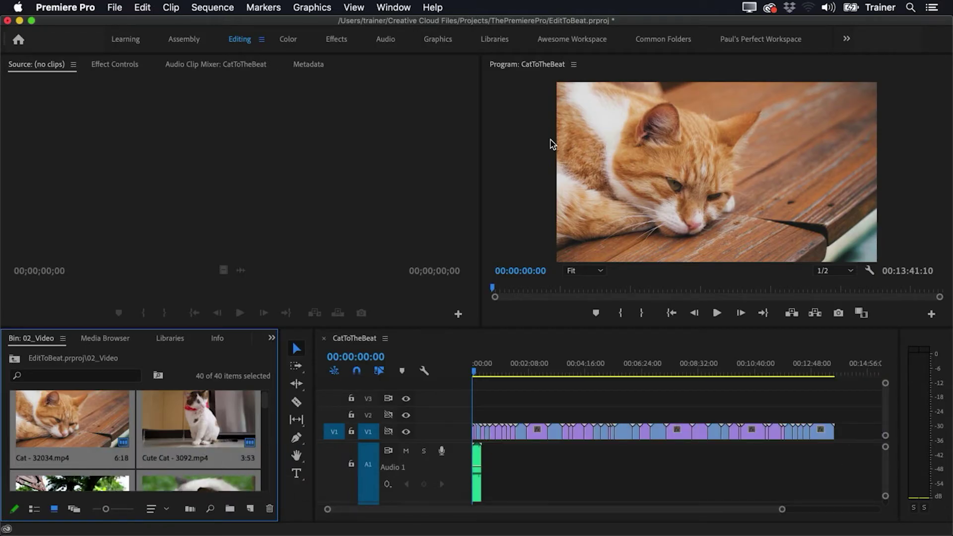
key(backslash)
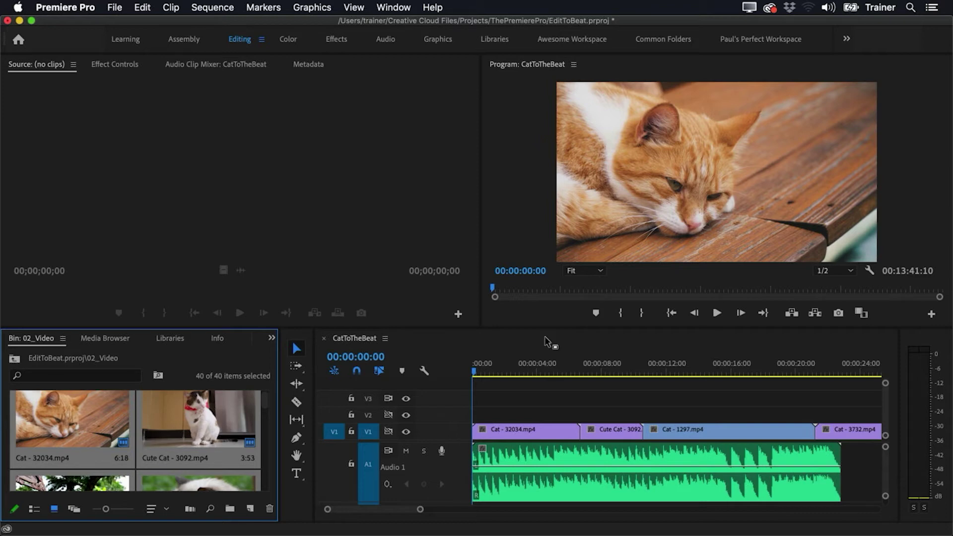
click(544, 379)
key(=)
key(=)
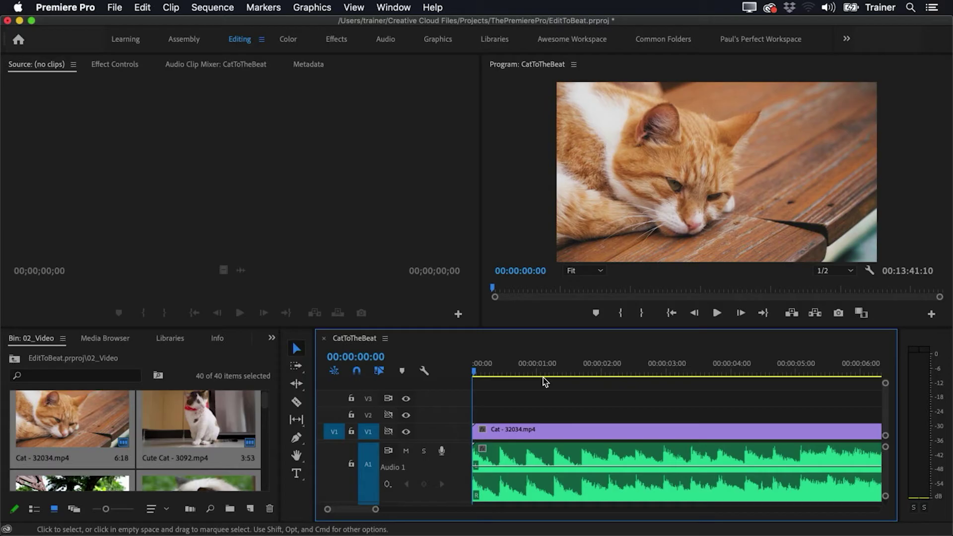
- Find the first music beat by frame-stepping and set the out point at 00:00:01:20
key(space)
key(space)
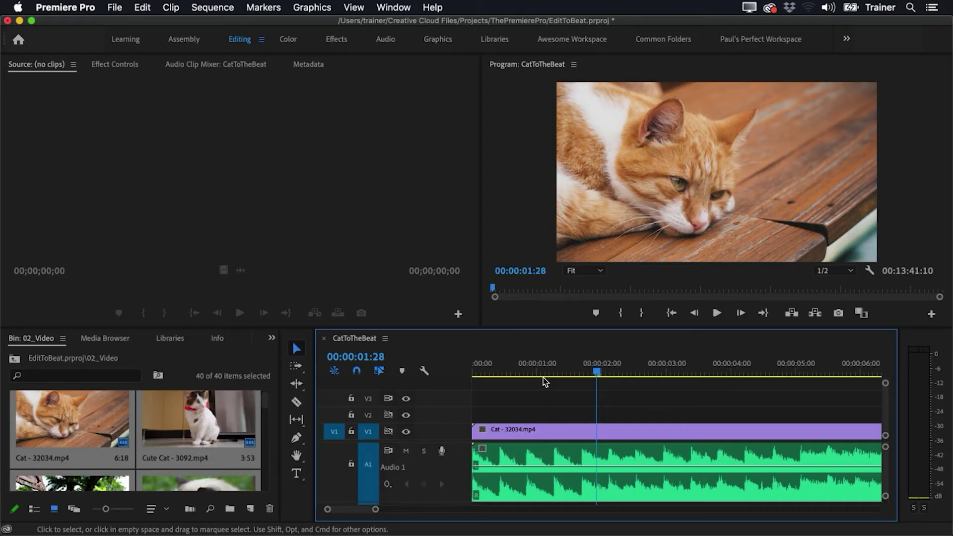
key(Left)
key(Left)
key(Left)
key(Left)
key(Left)
key(Left)
key(Left)
key(Left)
key(Left)
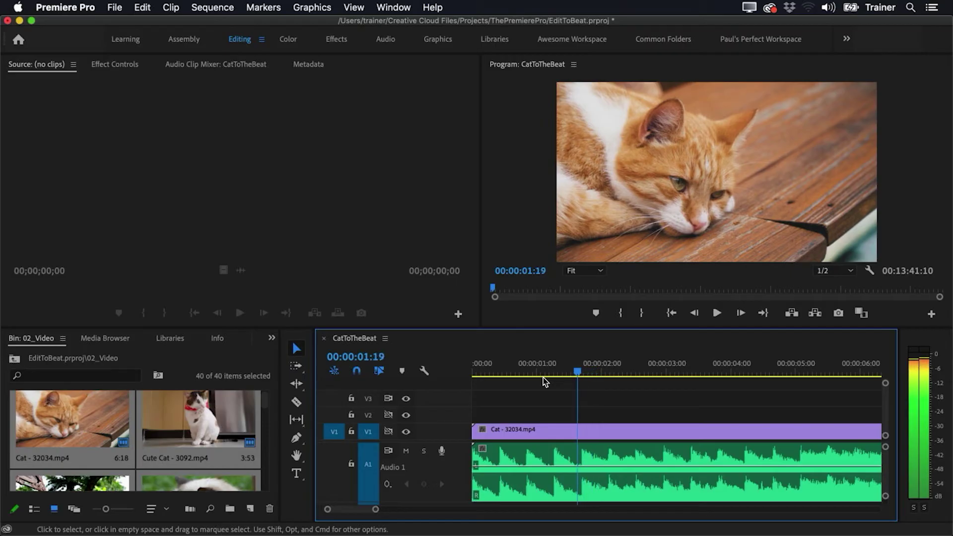
key(Left)
key(Left)
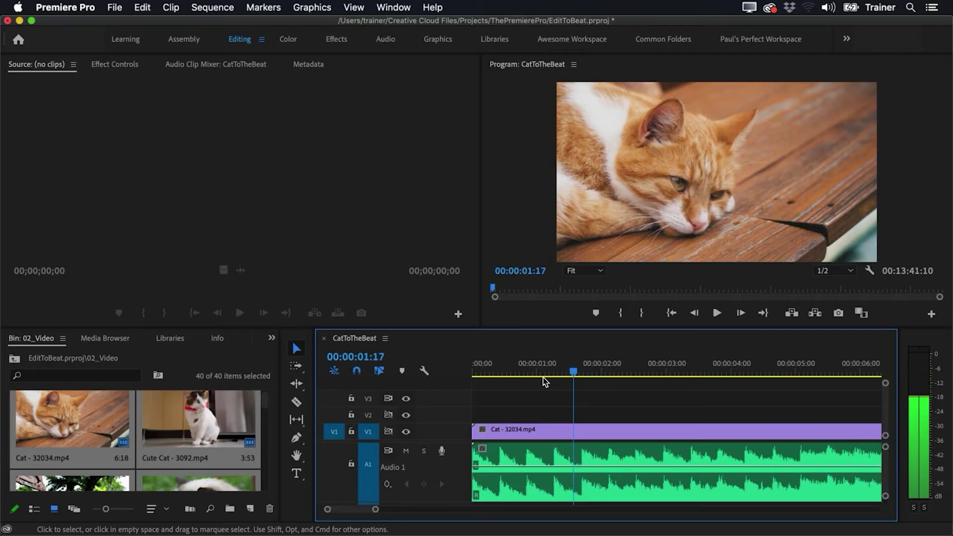
key(Right)
key(Right)
key(Right)
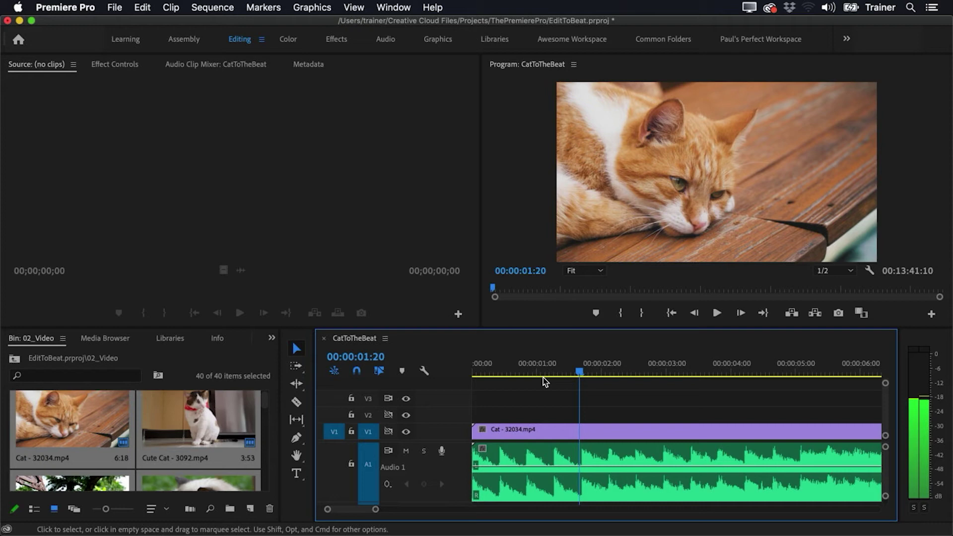
key(Right)
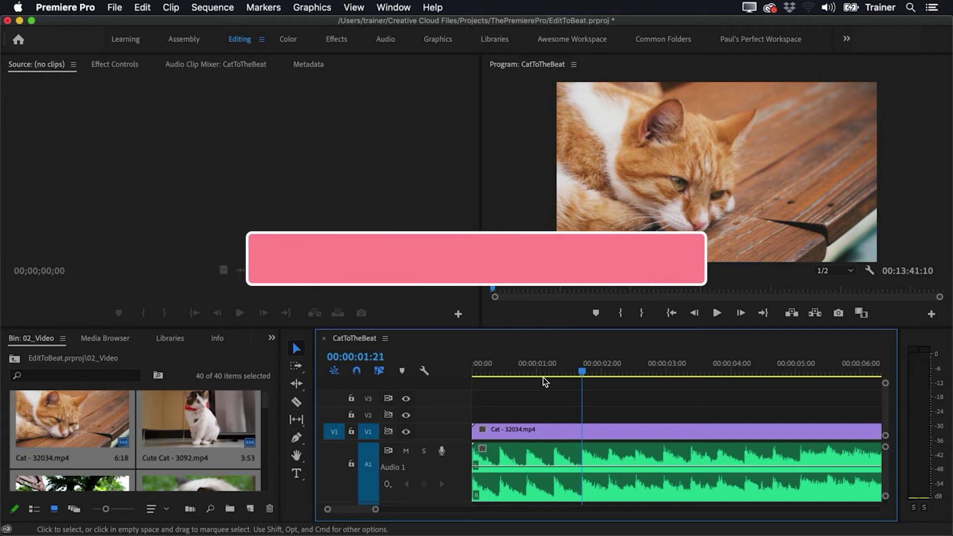
key(o)
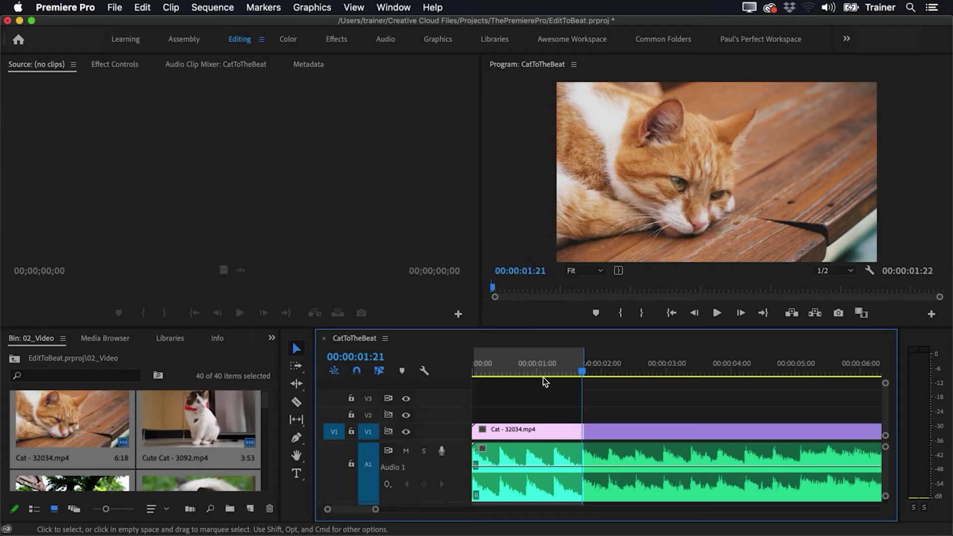
key(=)
key(=)
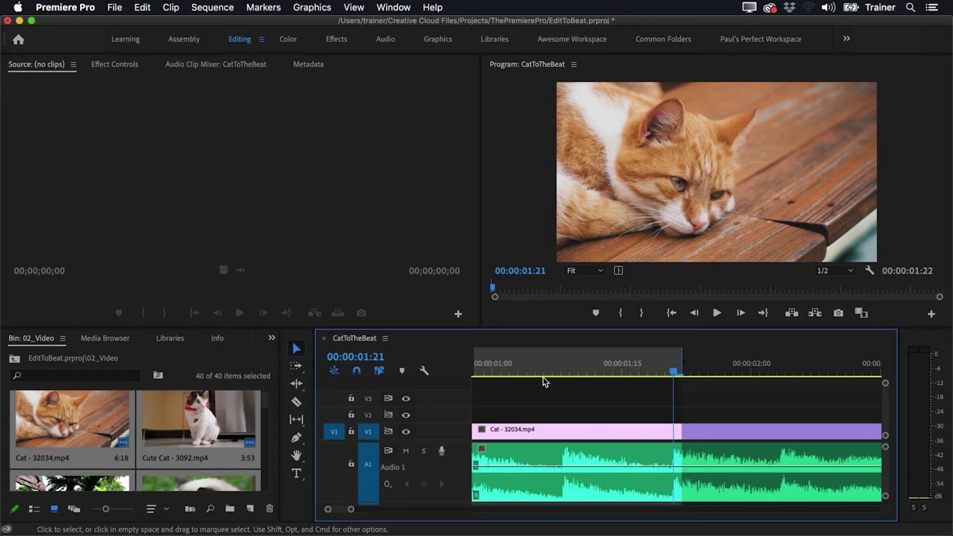
key(Right)
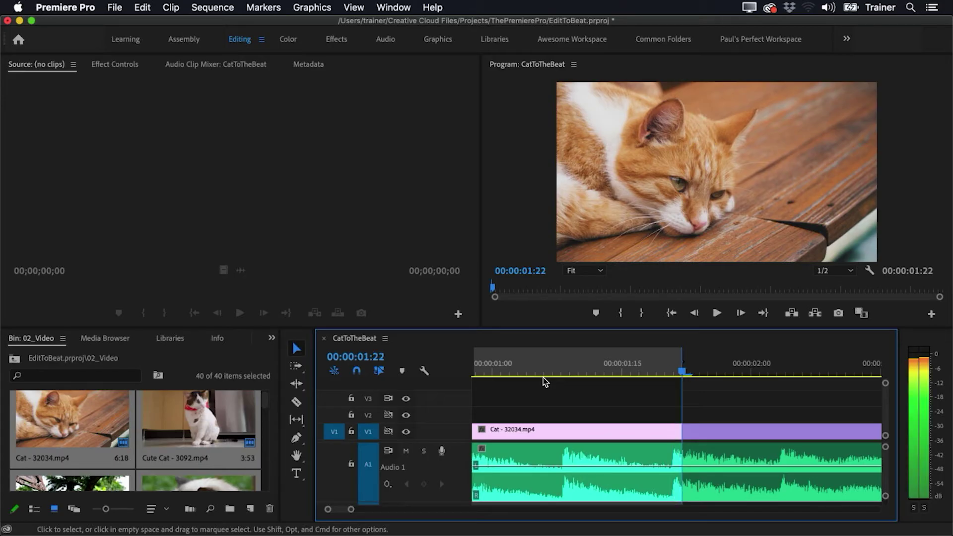
key(Left)
key(Left)
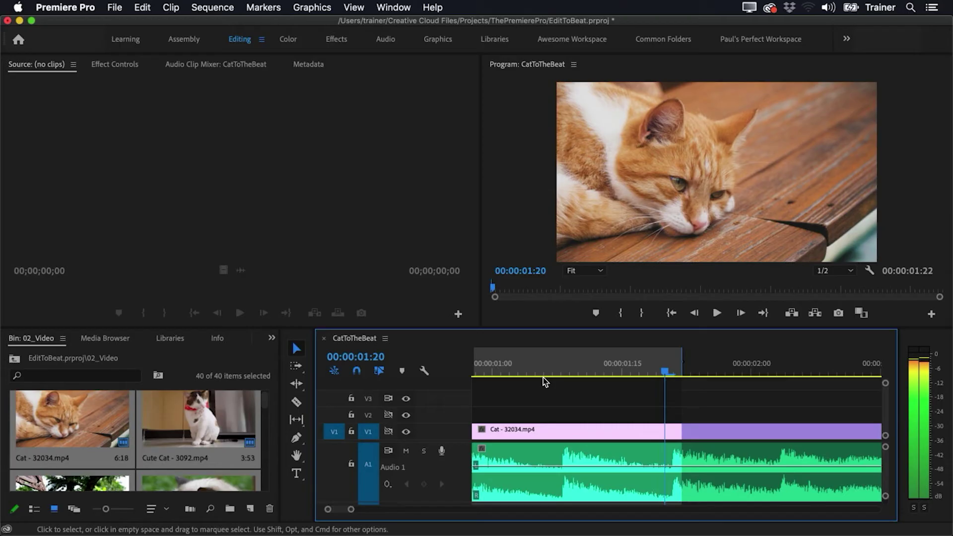
key(o)
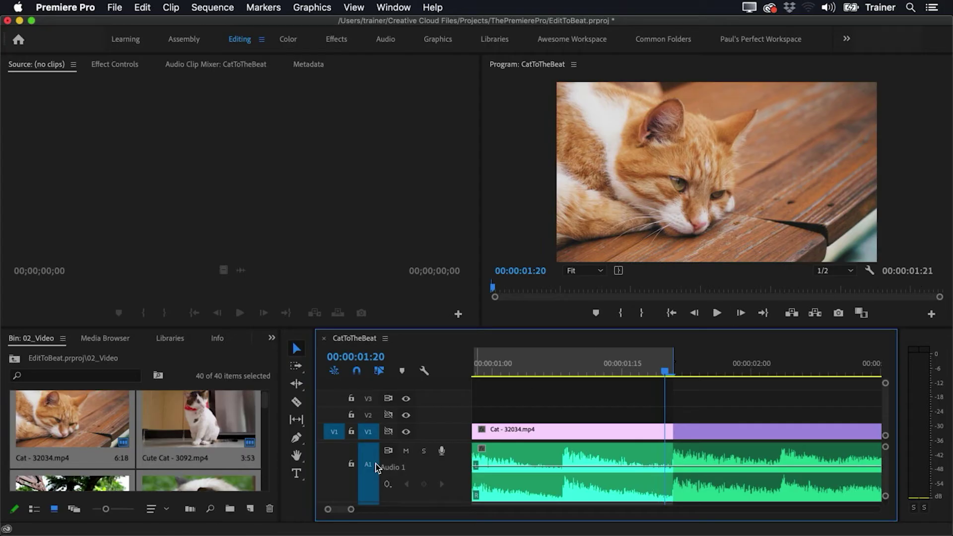
- Lock the Audio 1 music track against edits and bring up the Clip menu
click(351, 463)
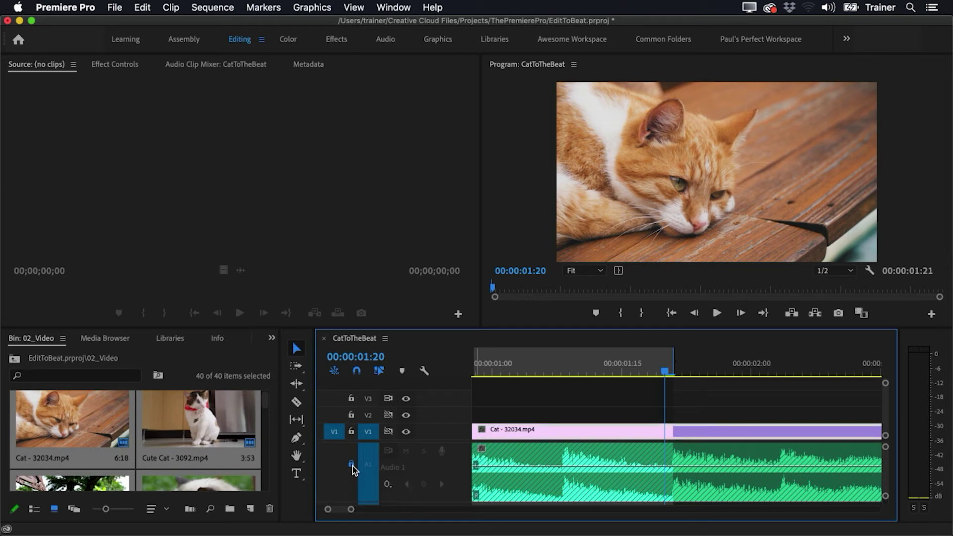
click(170, 8)
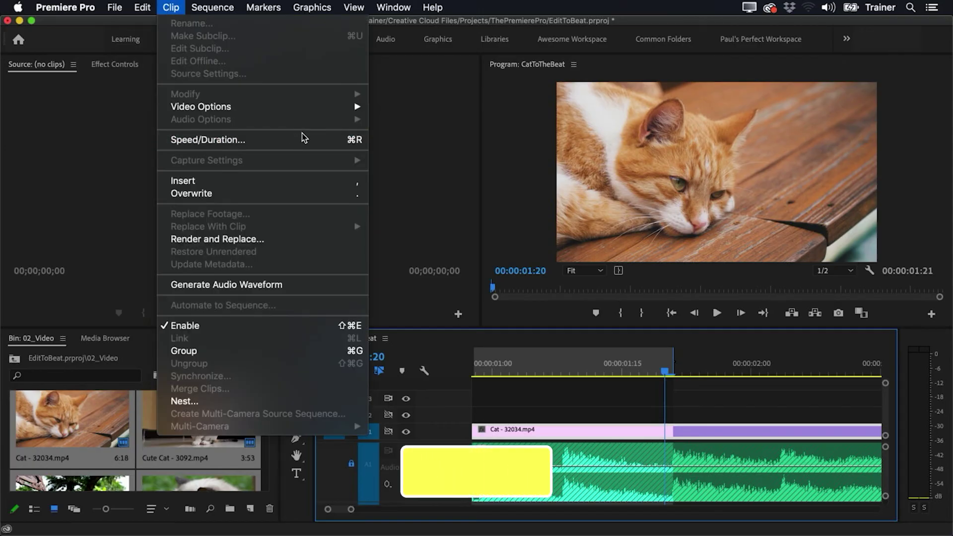
- Set the clip duration to 00:00:01:21, unlinked from speed, with Ripple Edit shifting trailing clips
click(343, 143)
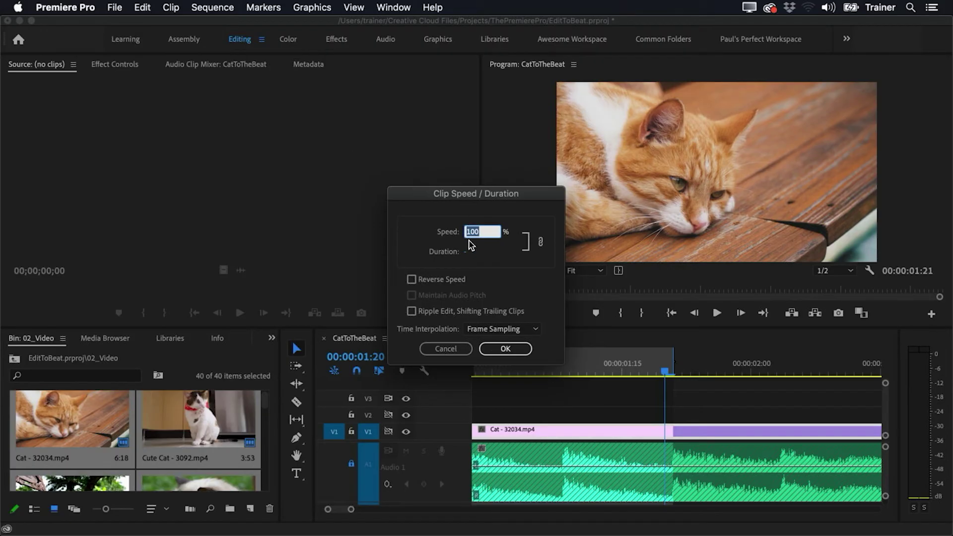
click(539, 244)
click(465, 252)
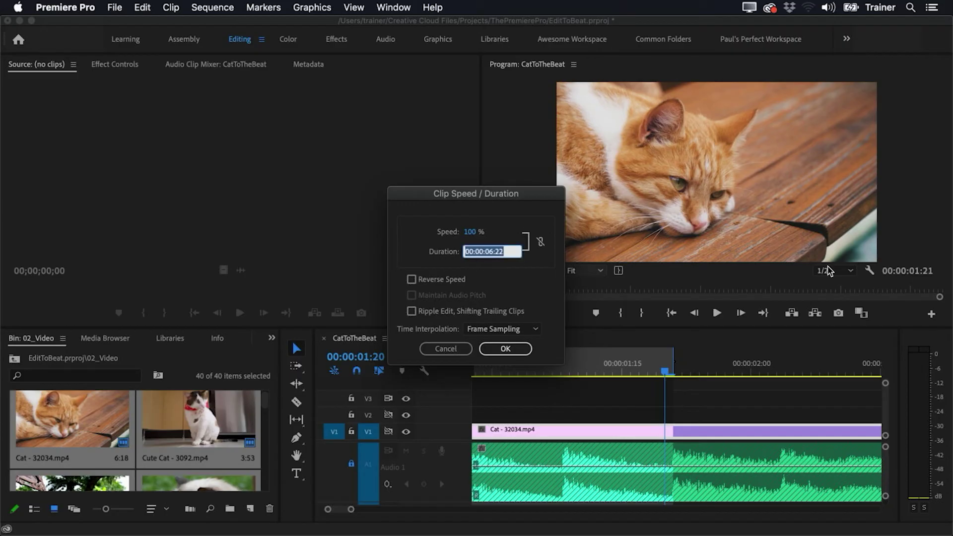
text(1)
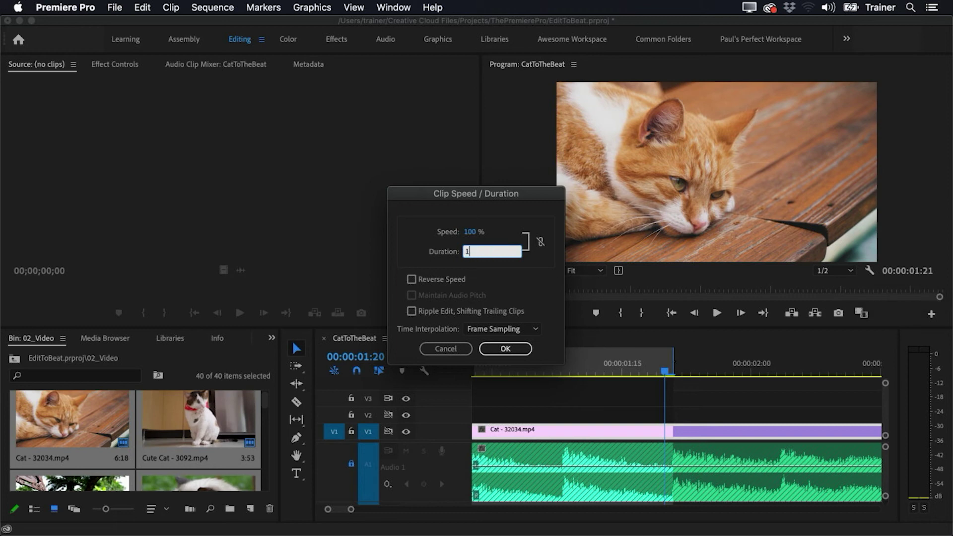
text(:21)
click(513, 291)
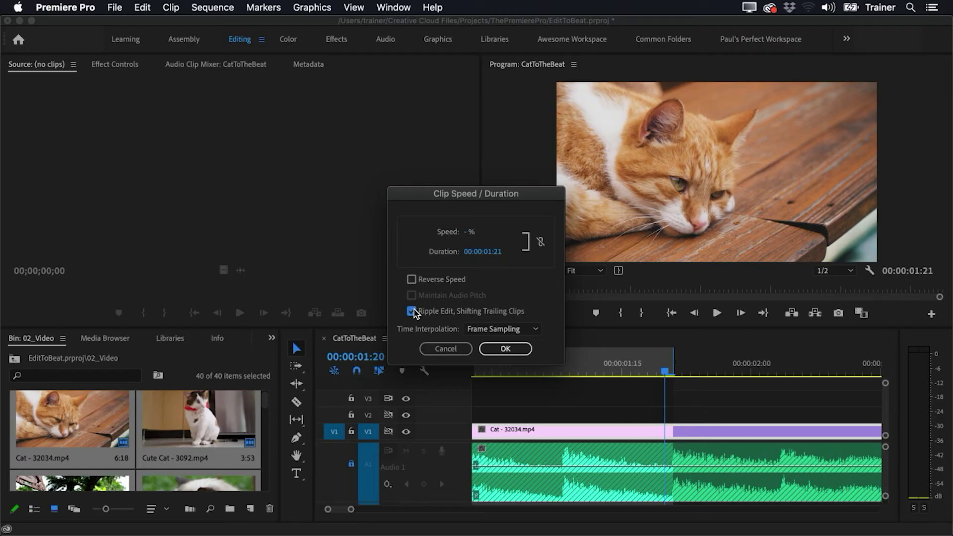
- Apply the 00:00:01:21 duration to the Cat clip so Cute Cat ripples up behind it
click(504, 348)
click(580, 363)
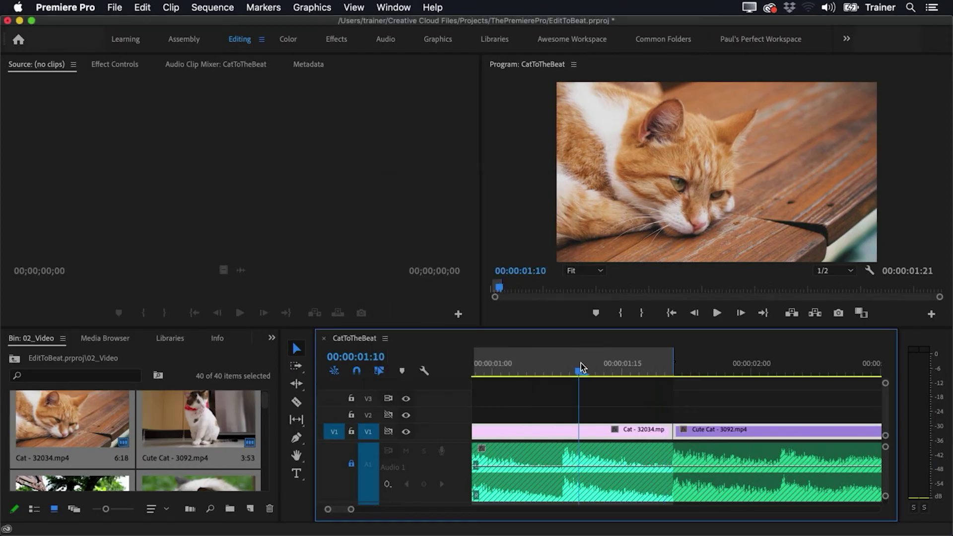
key(backslash)
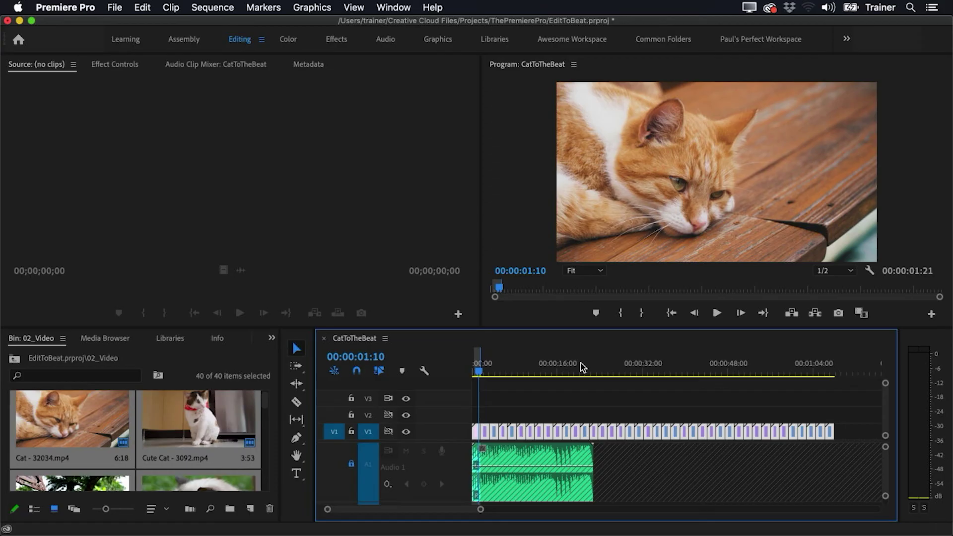
- Clear the sequence In and Out points and return the playhead to the start
key(backslash)
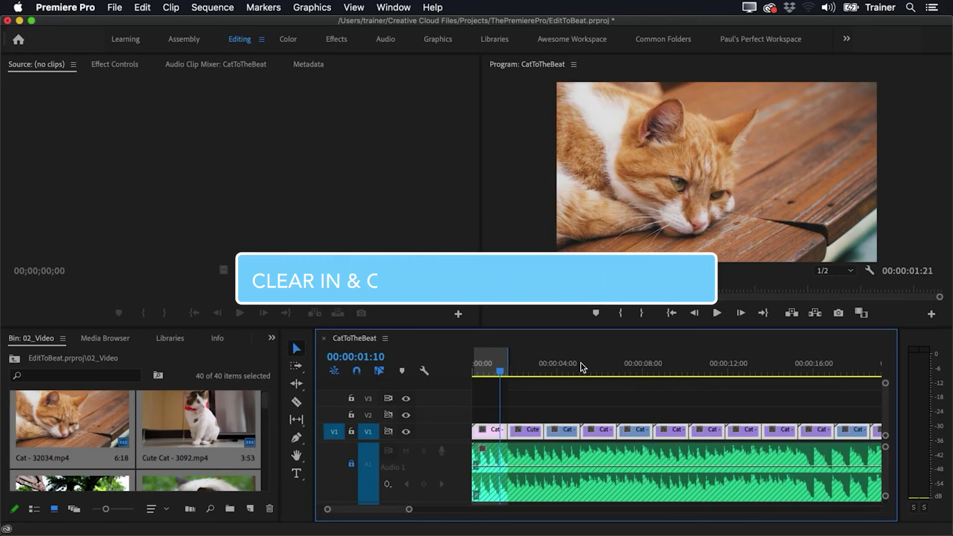
key(alt+x)
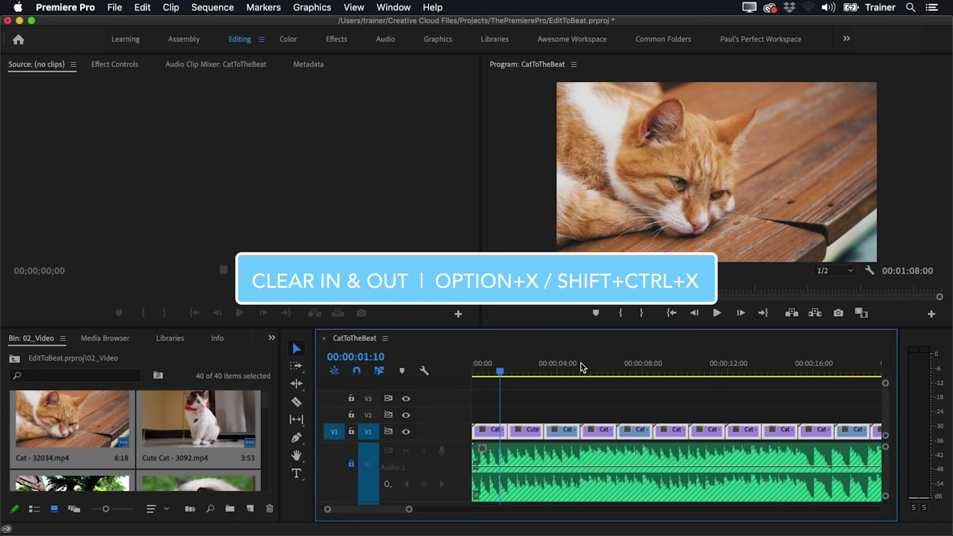
key(Home)
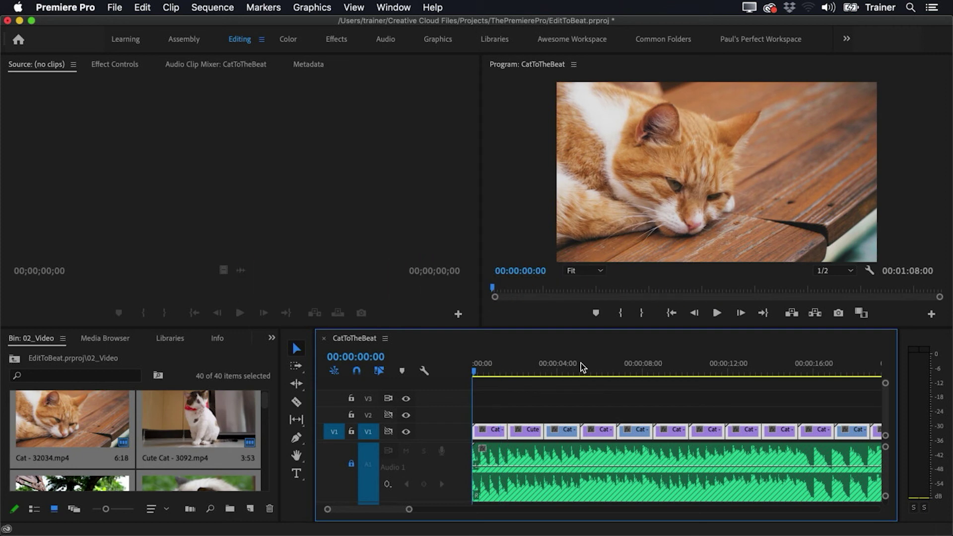
key(space)
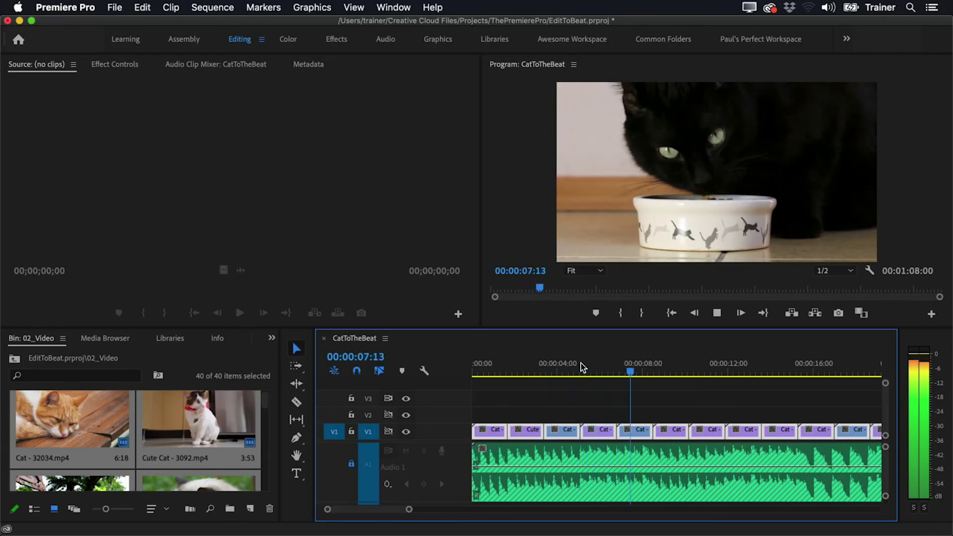
key(Down)
key(Down)
key(Down)
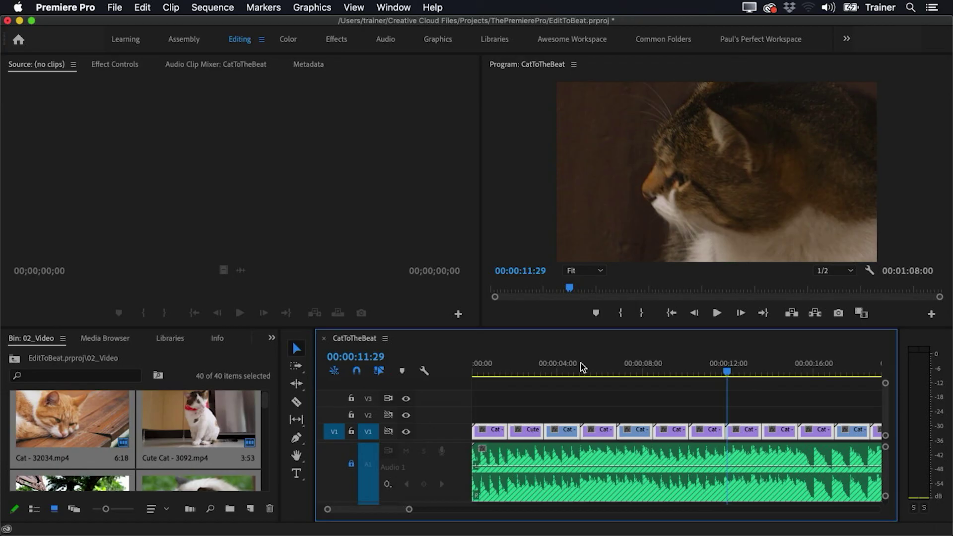
- Open Speed/Duration for the tabby cat clip at 00:00:11:29 and edit its 00:00:01:21 duration
key(super+r)
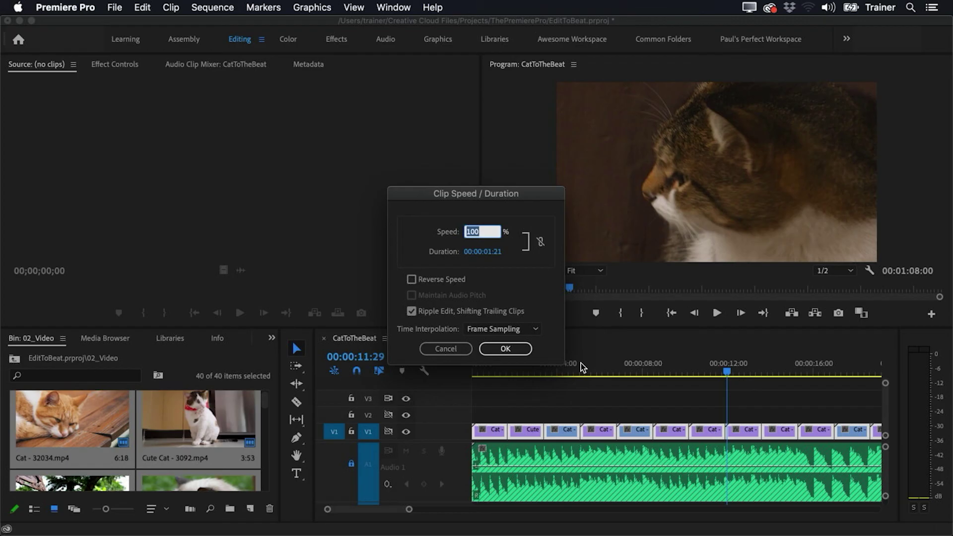
click(492, 253)
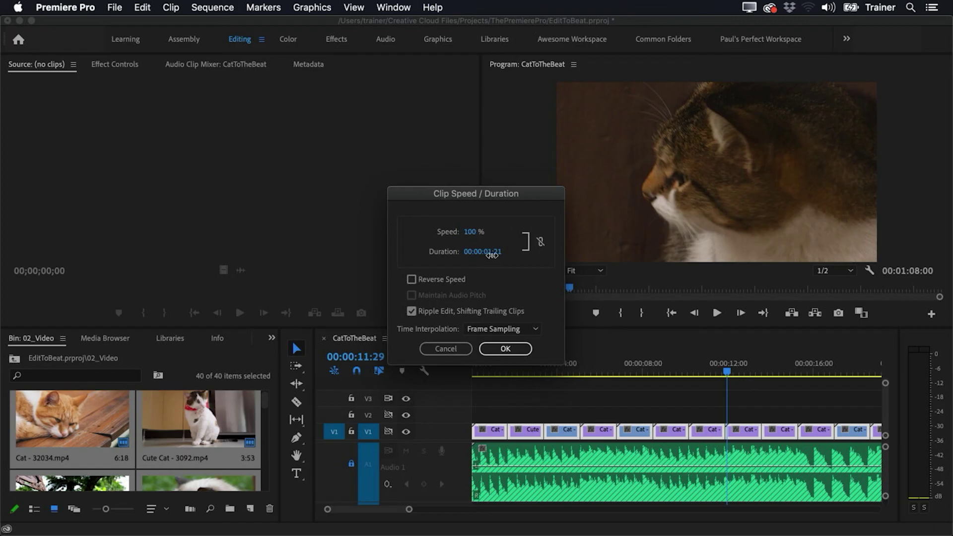